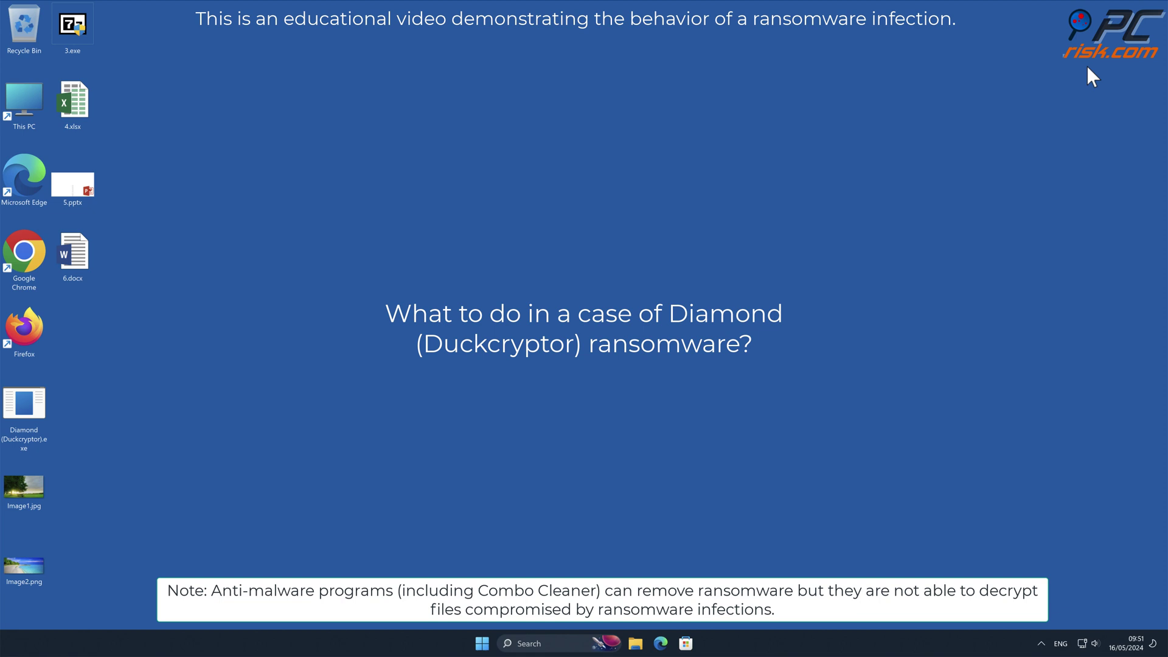
Step: View the beach picture Image2.png in Photos, then close the viewer
{"action": "double_click", "coordinate": [28, 570]}
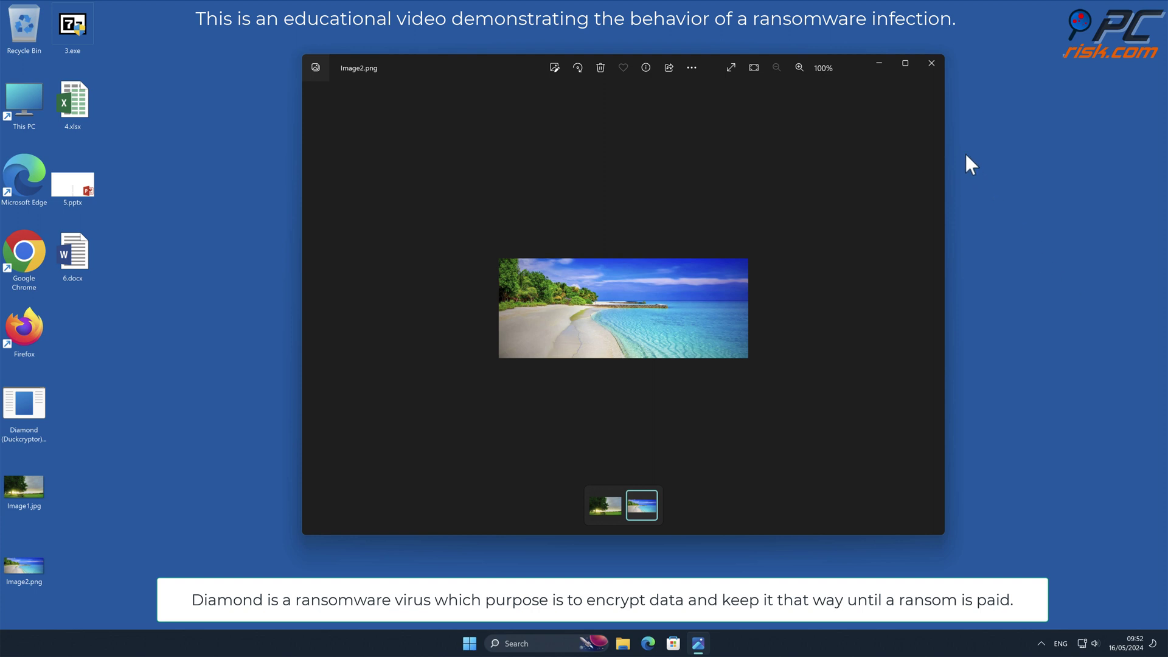
{"action": "left_click", "coordinate": [924, 61]}
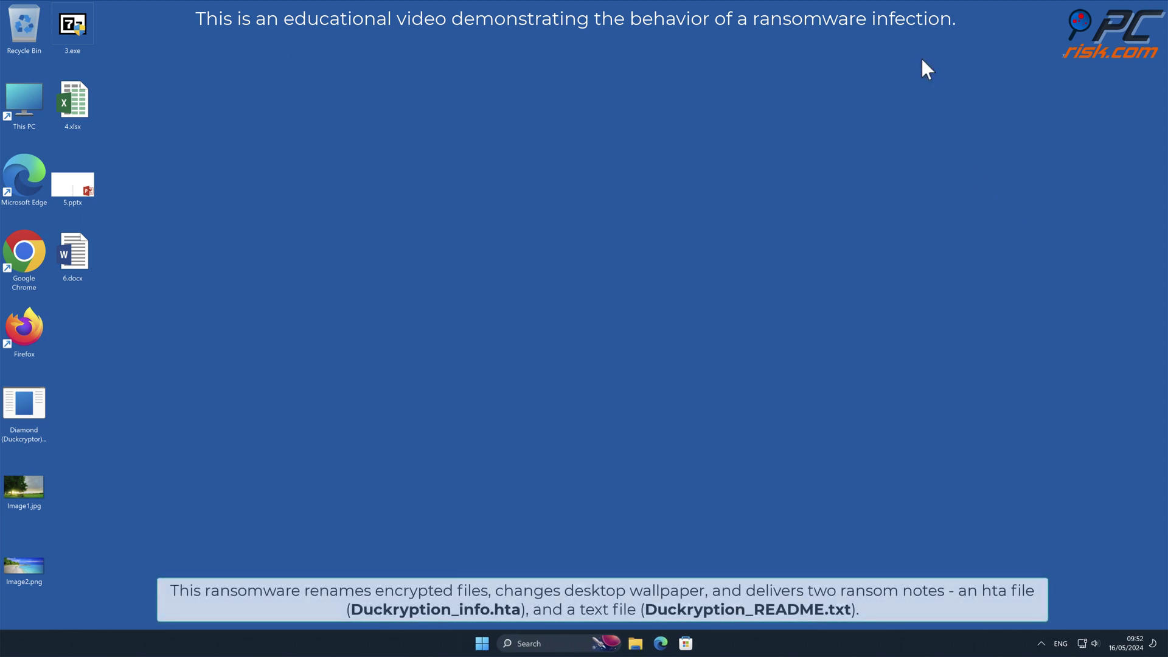
Step: Run Diamond (Duckcryptor).exe as administrator, approve UAC, and open the Duckryption_info.hta ransom note
{"action": "right_click", "coordinate": [26, 413]}
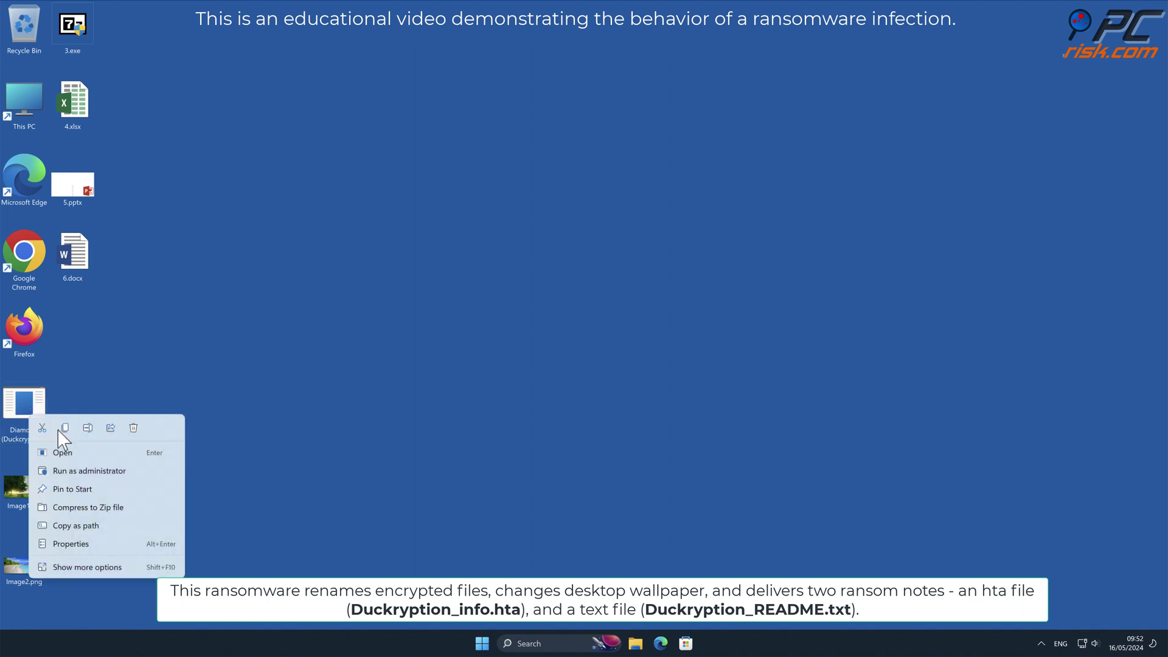
{"action": "left_click", "coordinate": [126, 472]}
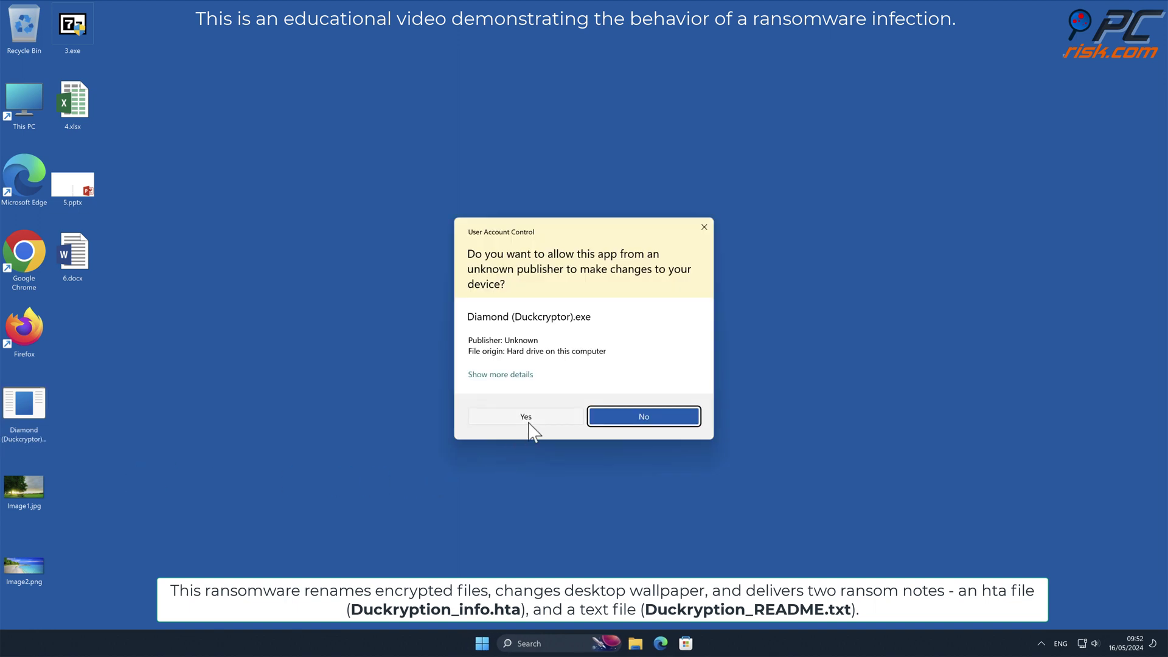
{"action": "left_click", "coordinate": [527, 419]}
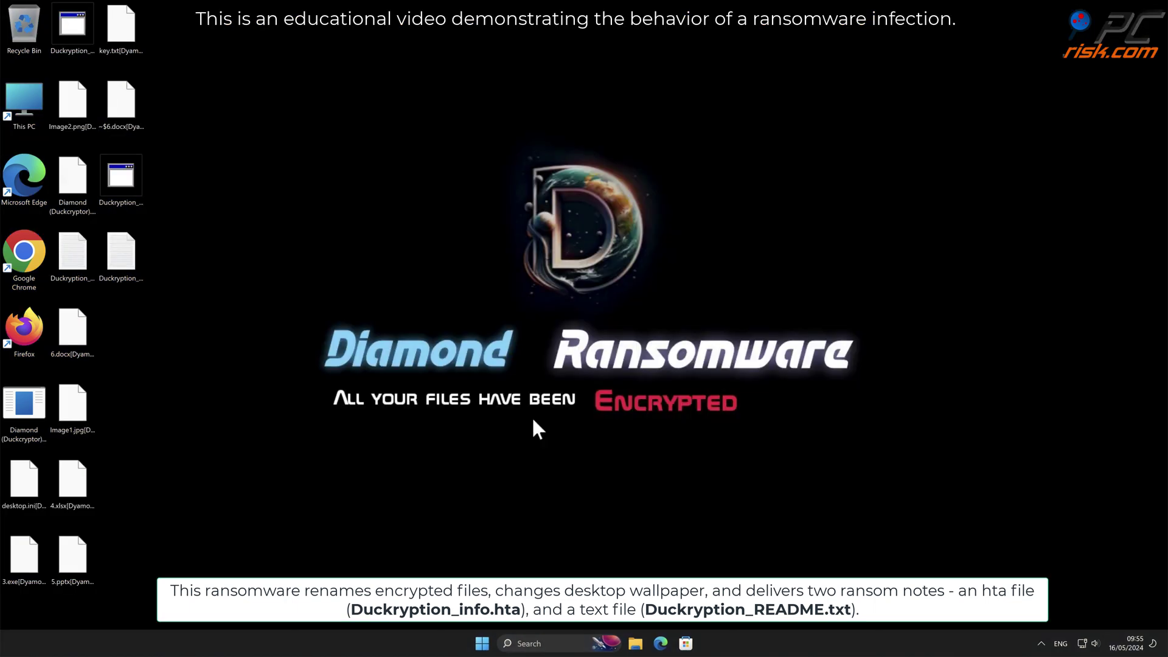
{"action": "left_click", "coordinate": [134, 204]}
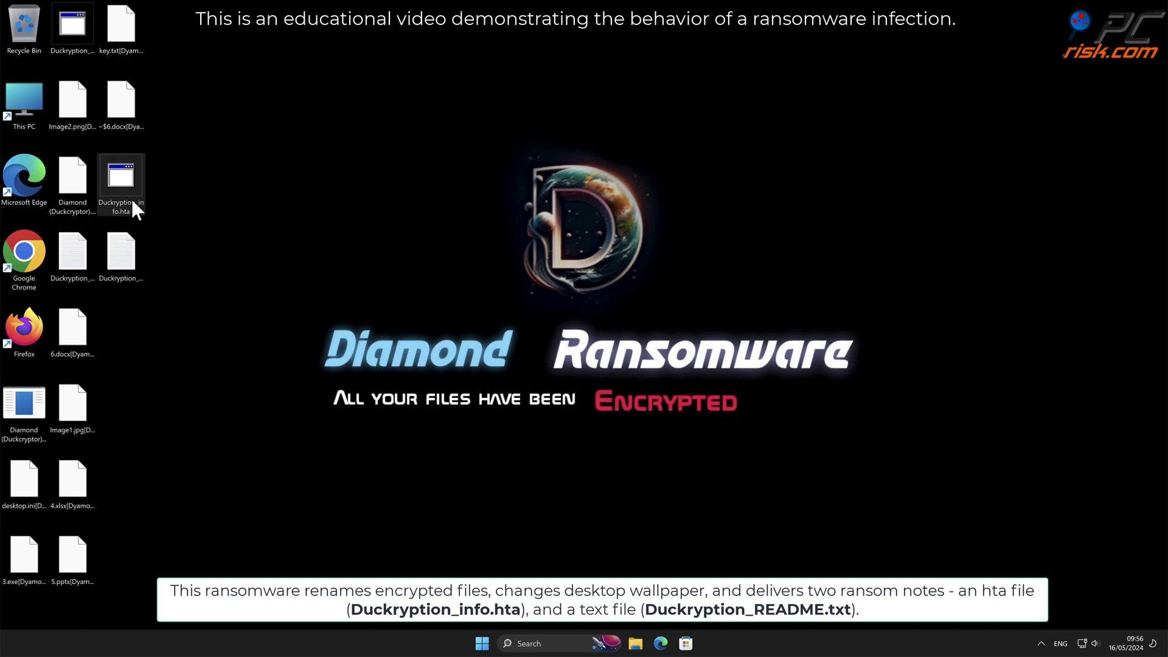
{"action": "double_click", "coordinate": [133, 203]}
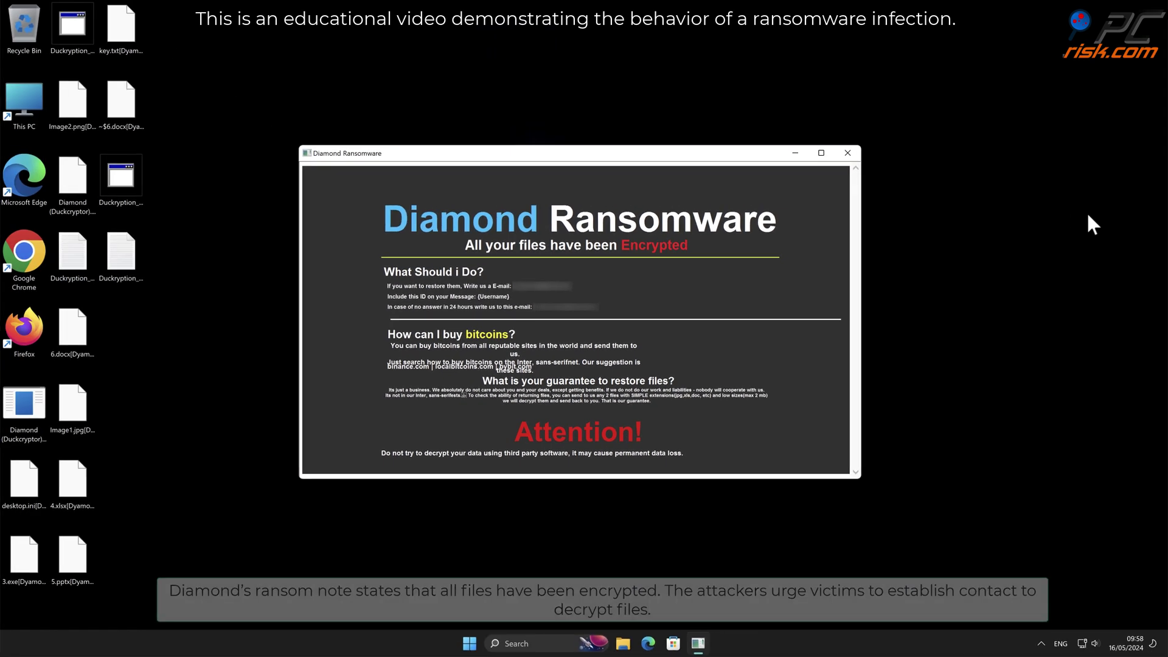
{"action": "left_click", "coordinate": [850, 154]}
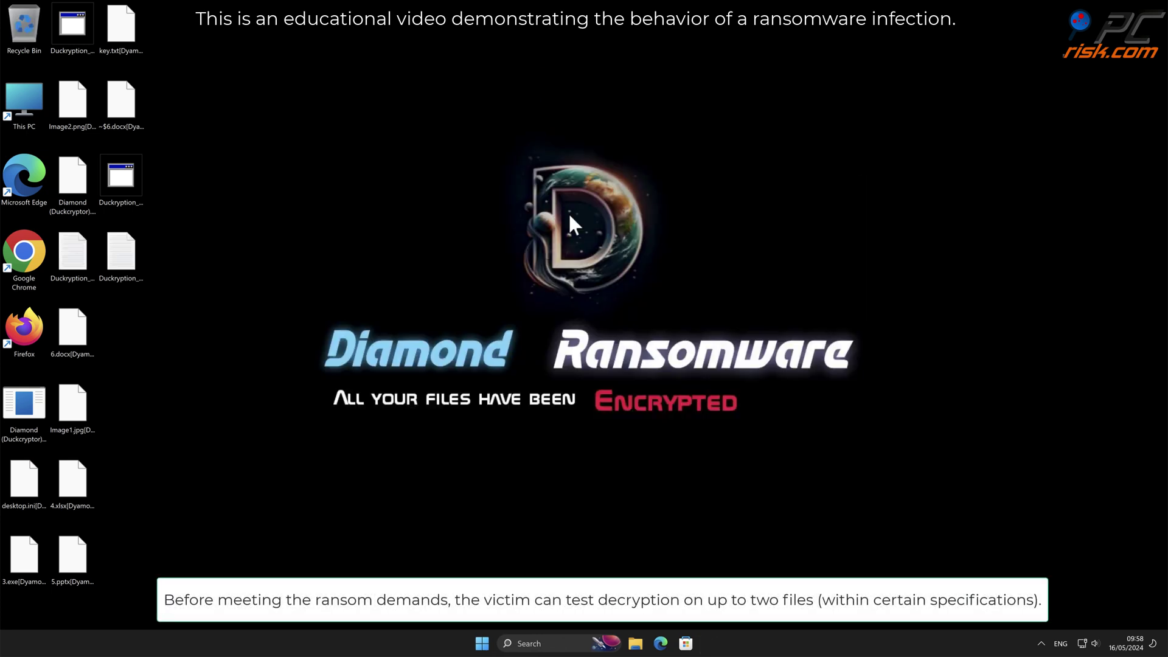
{"action": "left_click", "coordinate": [124, 270]}
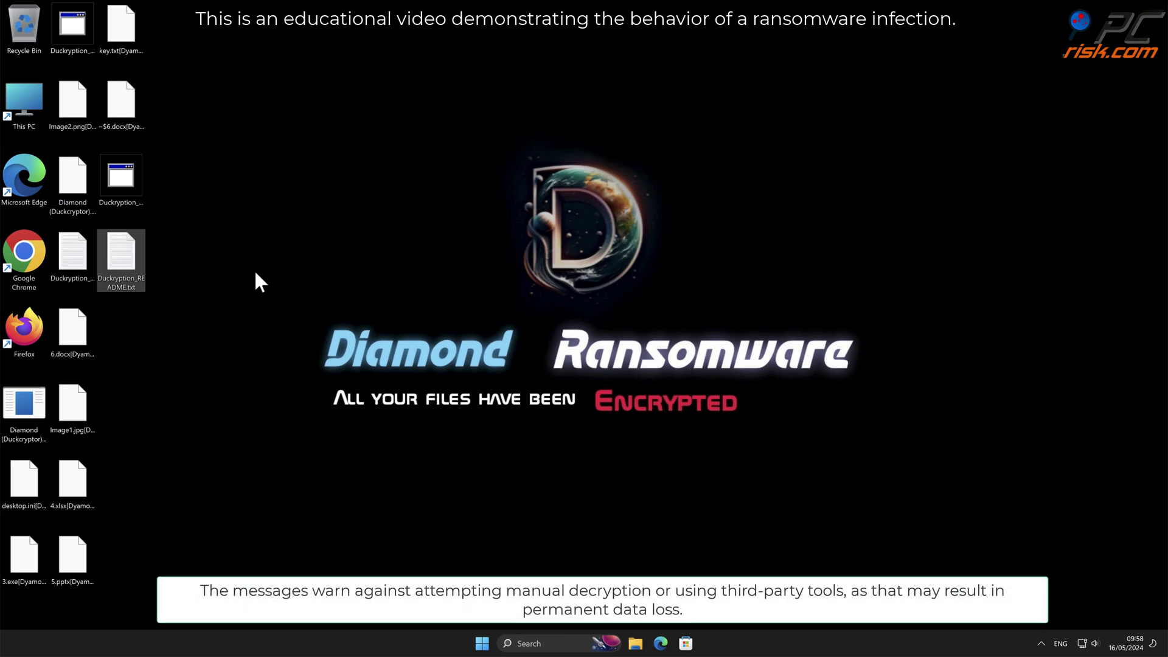
{"action": "double_click", "coordinate": [130, 271]}
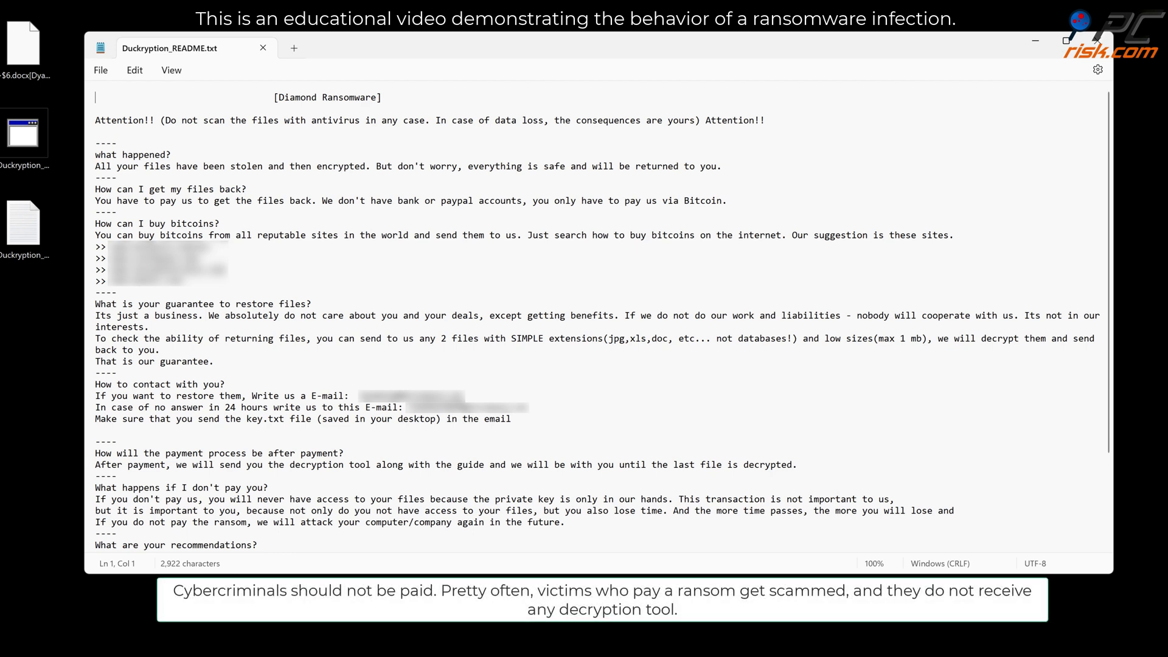
{"action": "scroll", "coordinate": [596, 316], "scroll_direction": "down", "scroll_amount": 3}
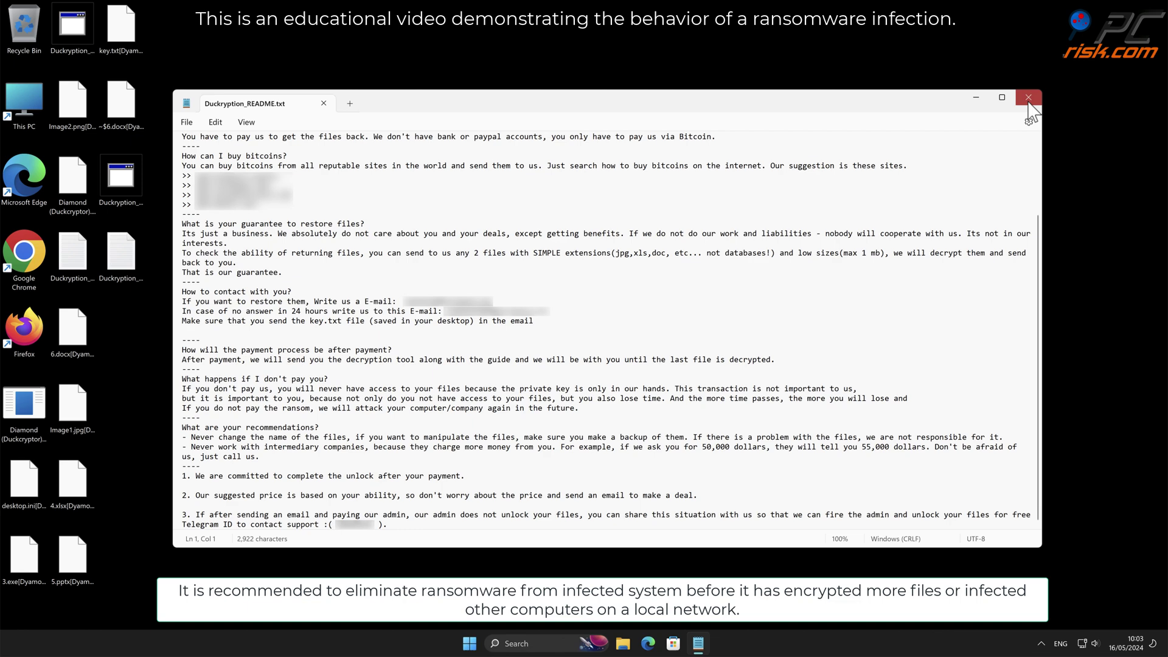
{"action": "left_click", "coordinate": [1028, 98]}
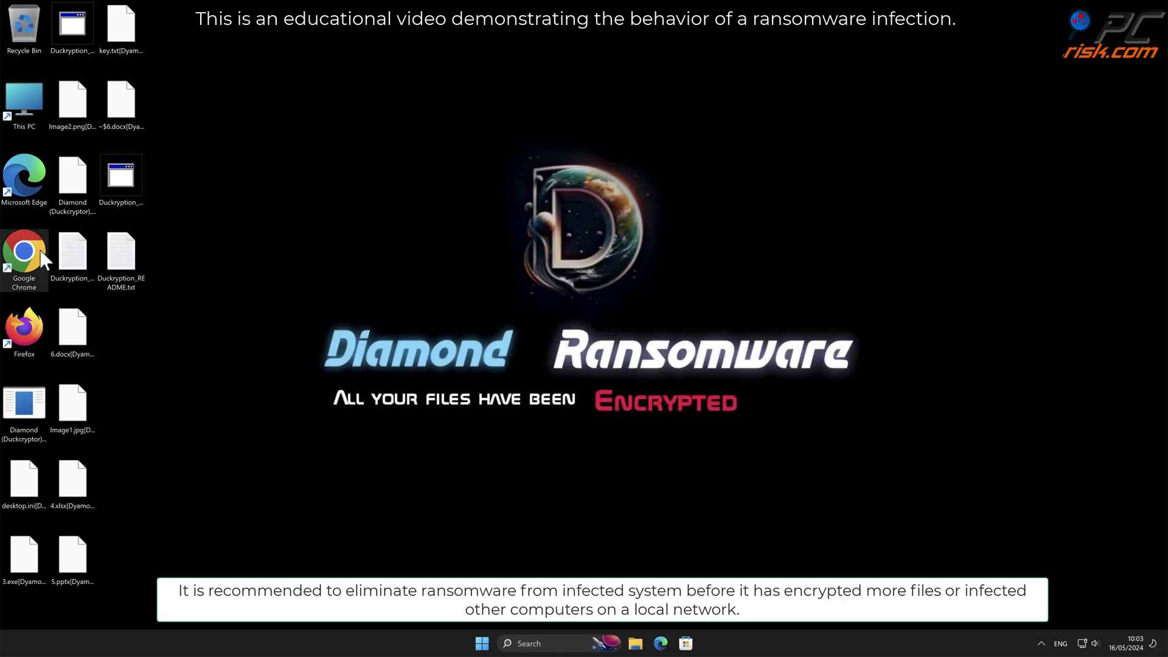
{"action": "double_click", "coordinate": [24, 251]}
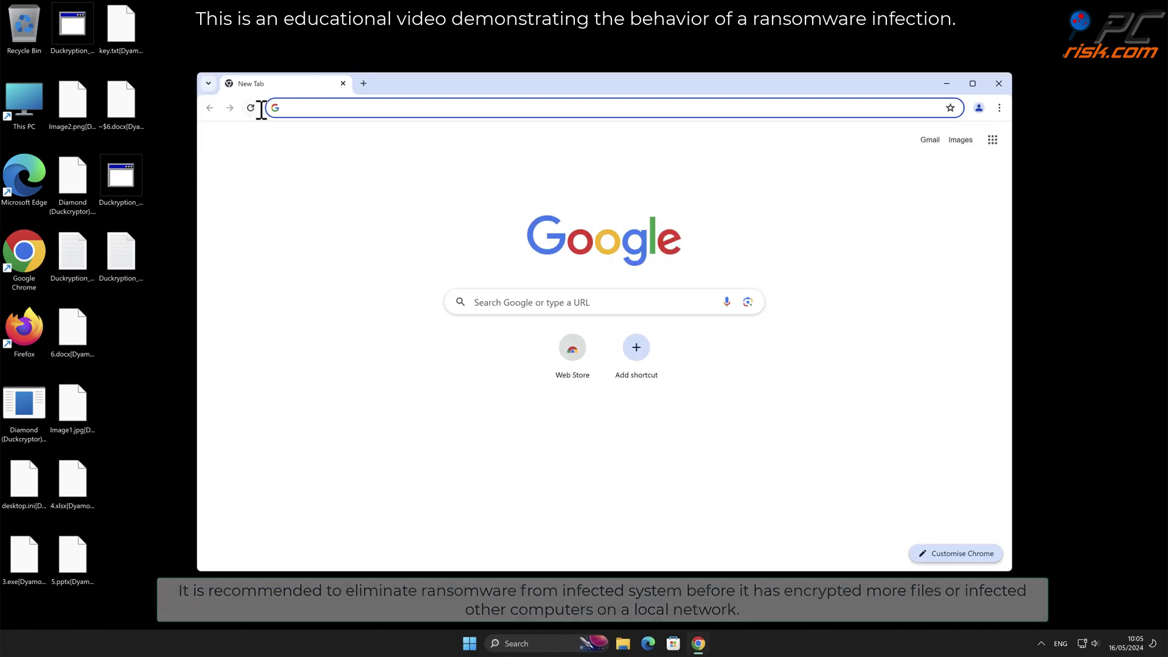
{"action": "type", "text": "www."}
{"action": "type", "text": "combocleaner.co"}
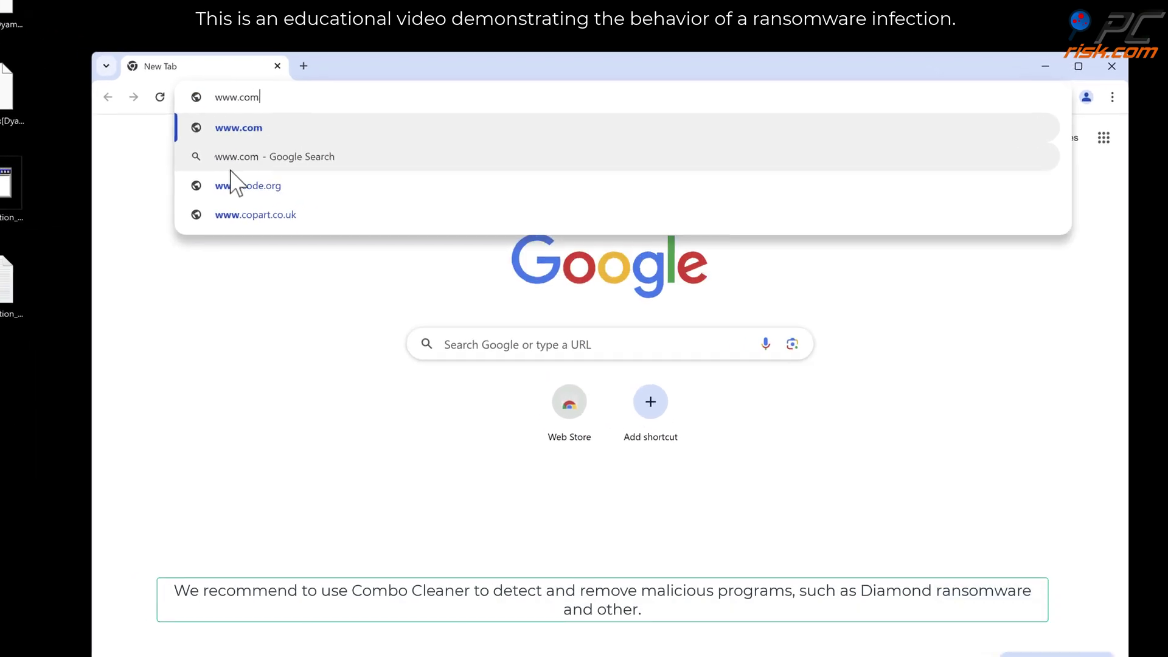
{"action": "type", "text": "m"}
{"action": "key", "text": "Return"}
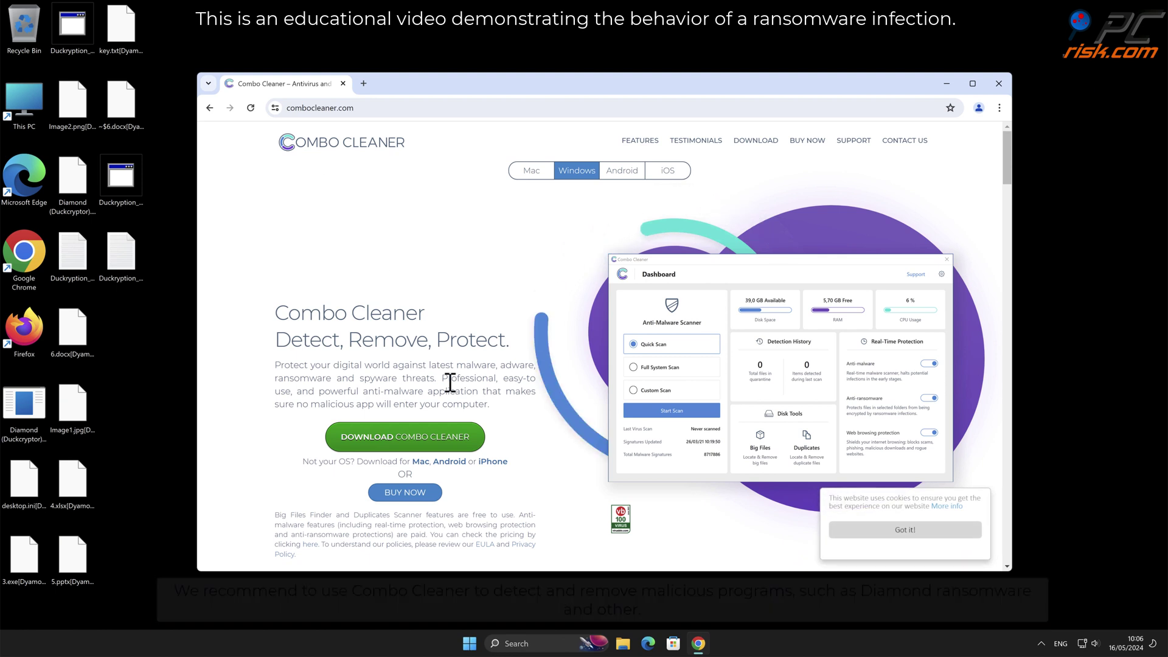
{"action": "left_click", "coordinate": [462, 436]}
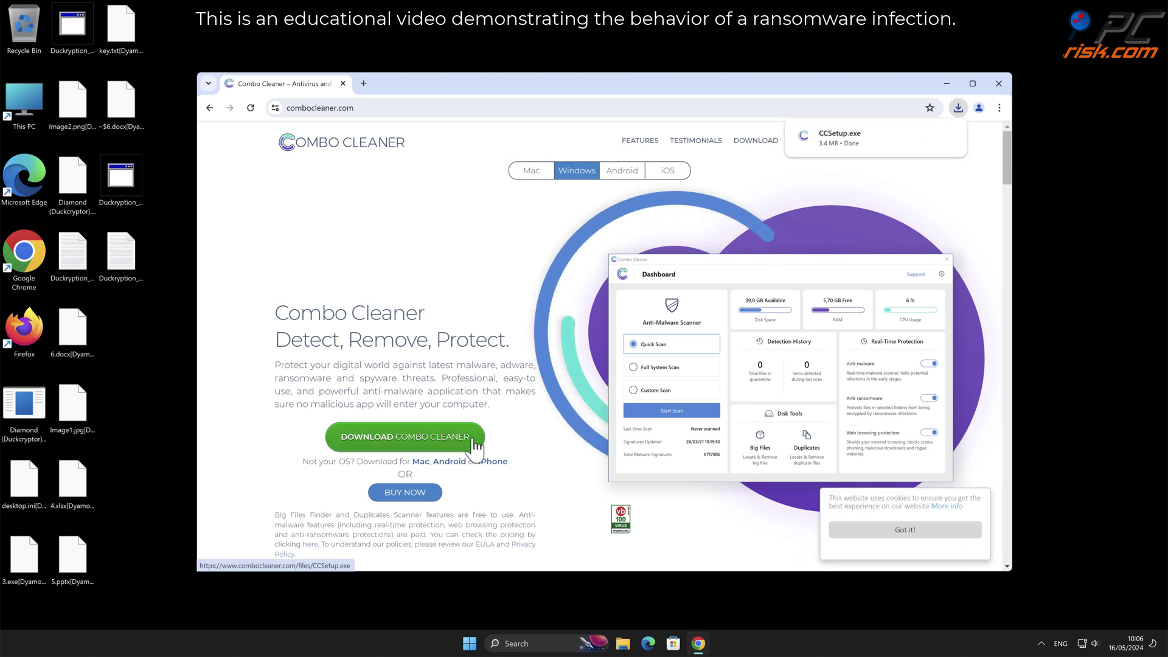
Step: Install Combo Cleaner from CCSetup.exe to the default folder
{"action": "left_click", "coordinate": [839, 148]}
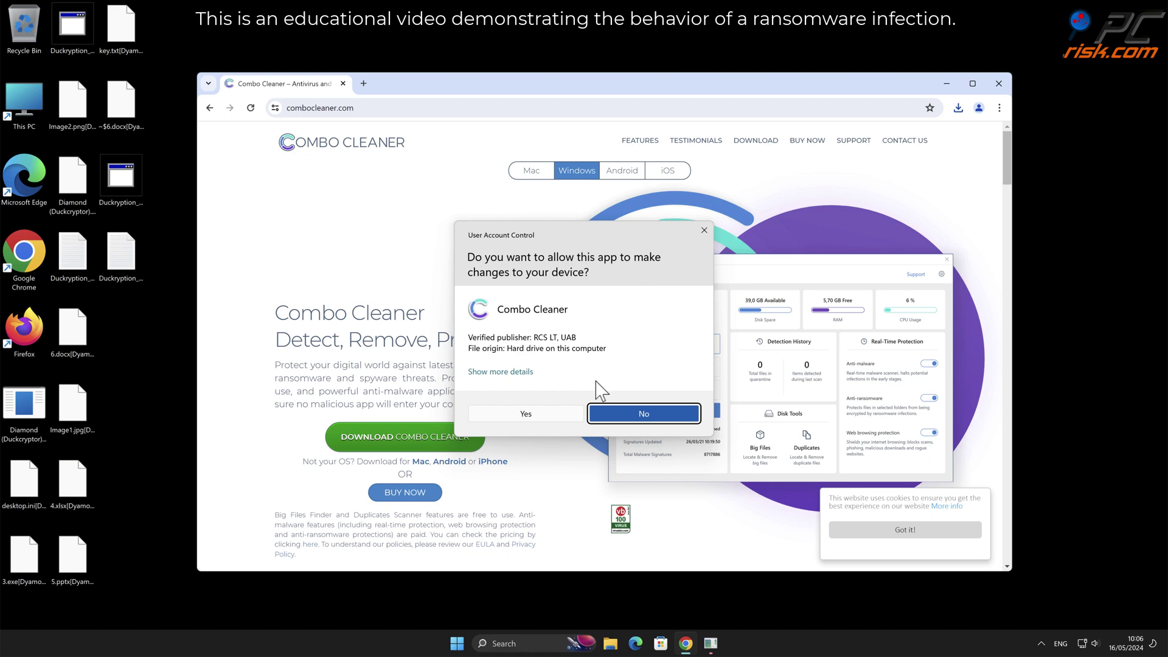
{"action": "left_click", "coordinate": [529, 416]}
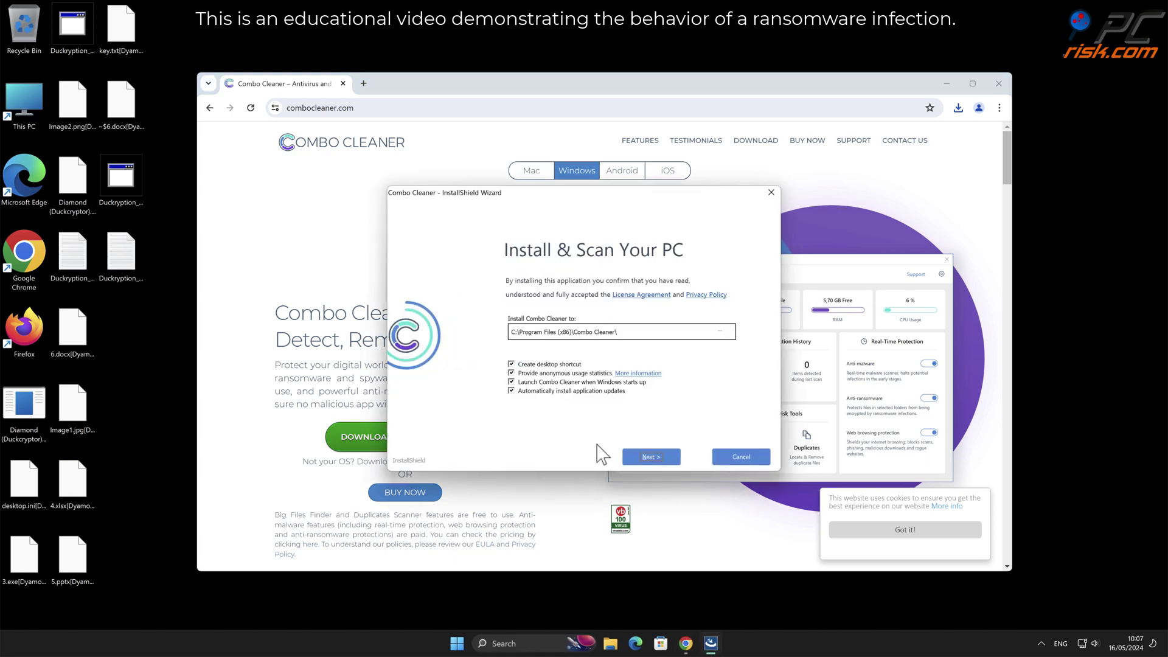
{"action": "left_click", "coordinate": [651, 456]}
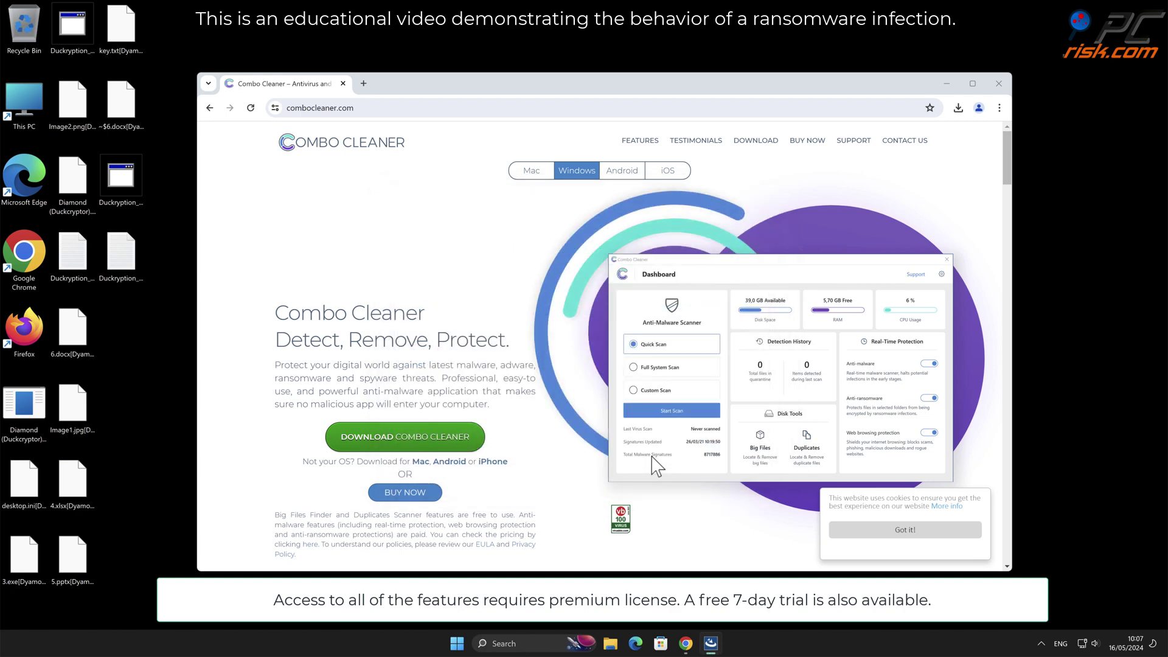
{"action": "left_click", "coordinate": [754, 458]}
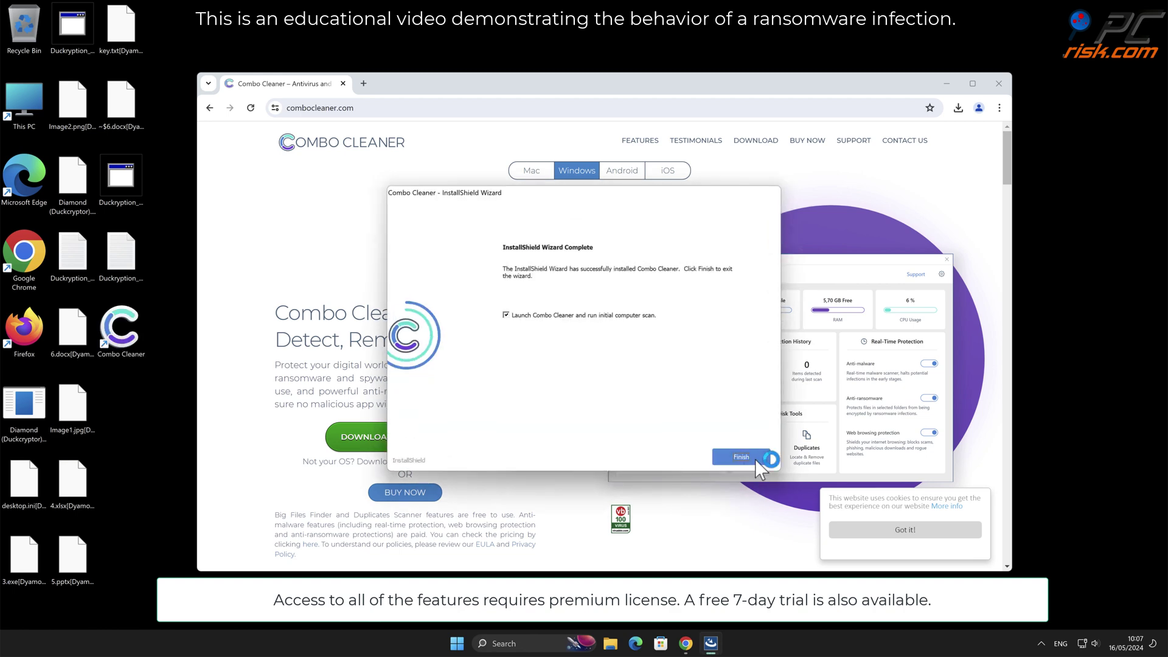
Step: Close Chrome, activate Combo Cleaner's licence, and quarantine the two Diamond ransomware threats
{"action": "left_click", "coordinate": [998, 84]}
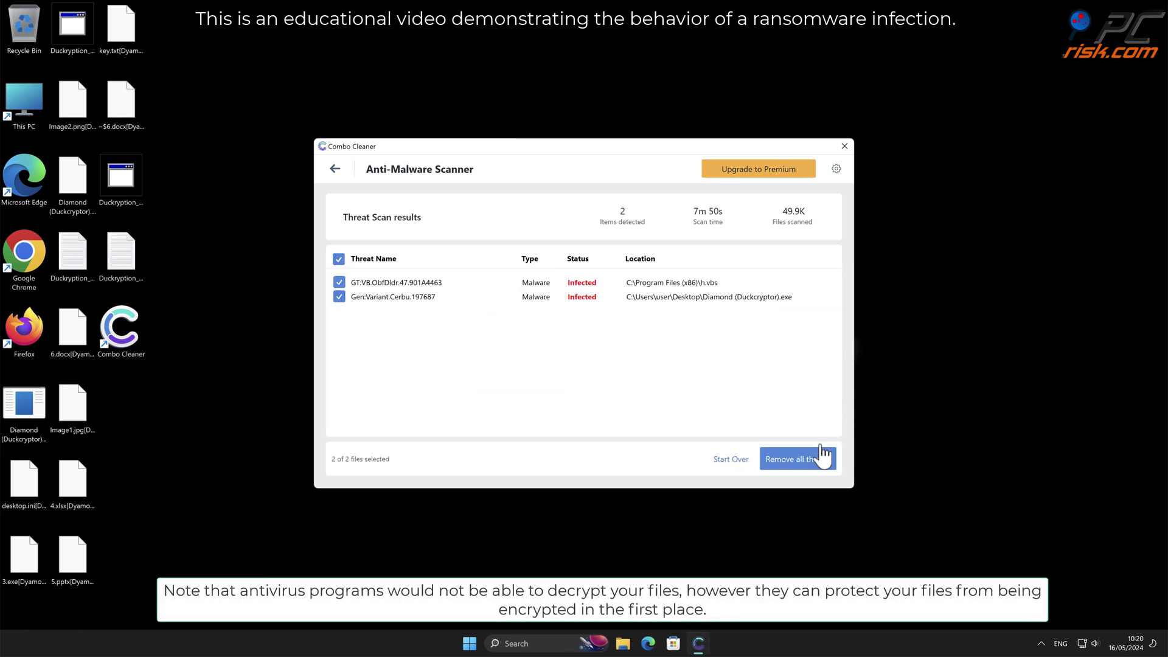
{"action": "left_click", "coordinate": [822, 460]}
{"action": "left_click", "coordinate": [445, 440]}
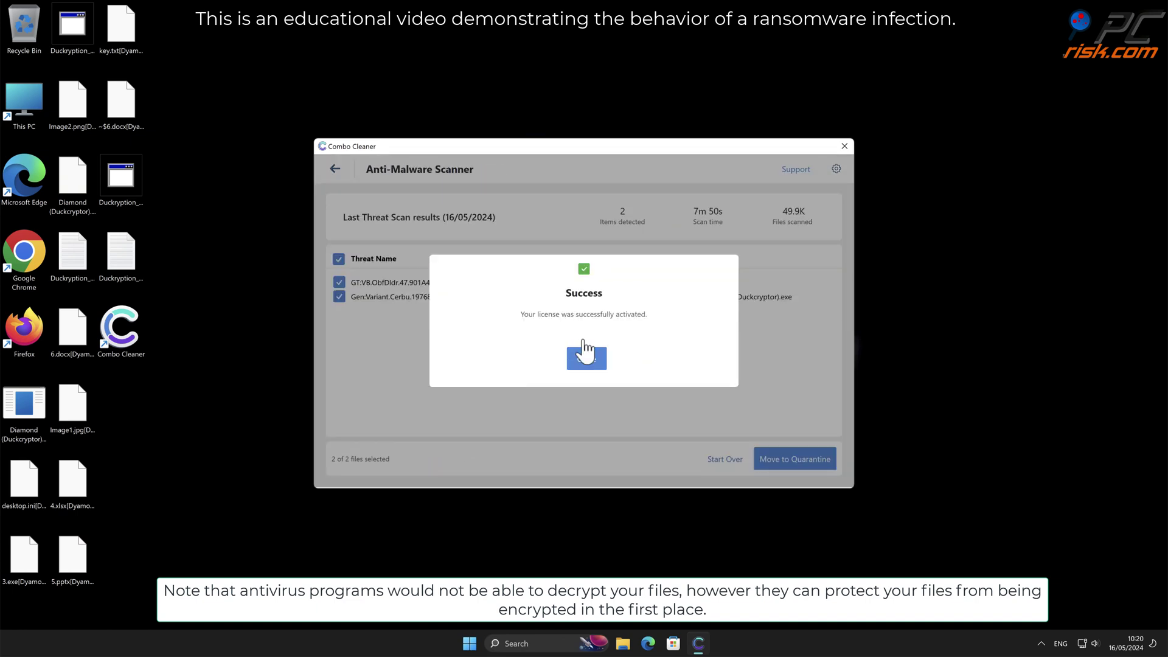
{"action": "left_click", "coordinate": [584, 358]}
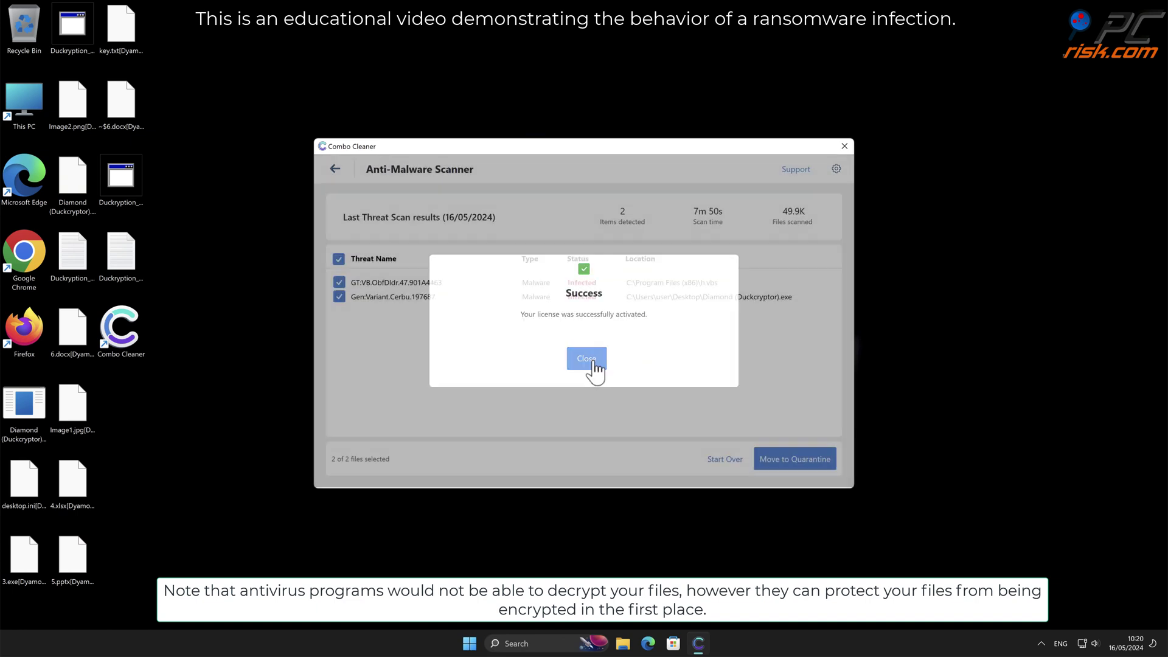
{"action": "left_click", "coordinate": [815, 461]}
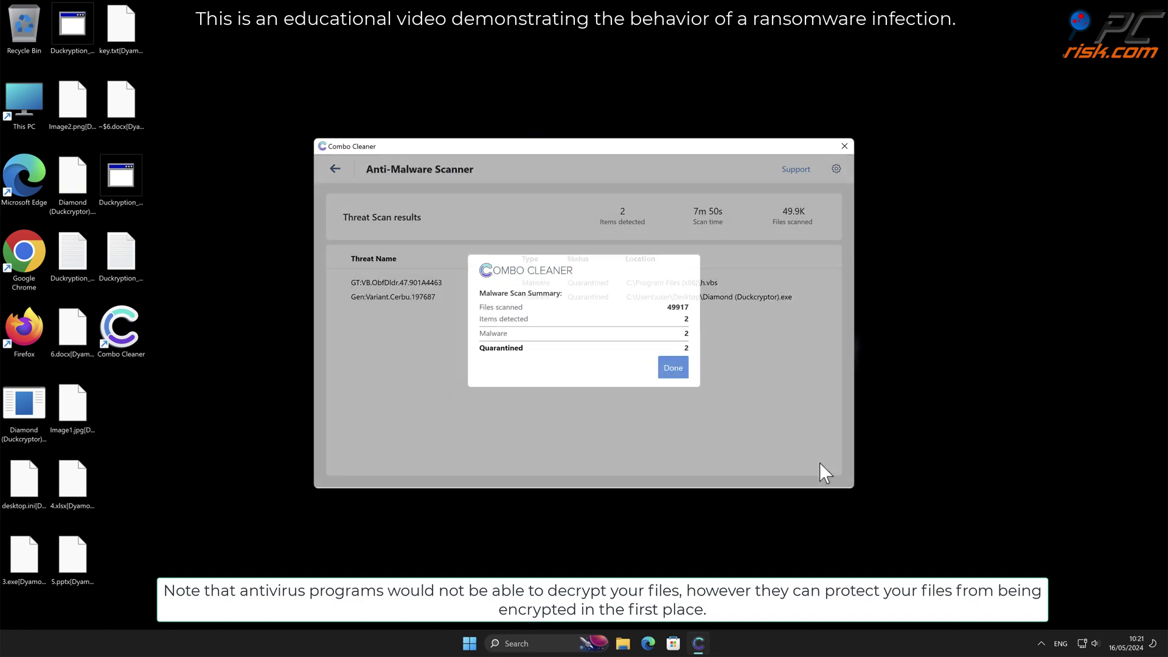
{"action": "left_click", "coordinate": [670, 369]}
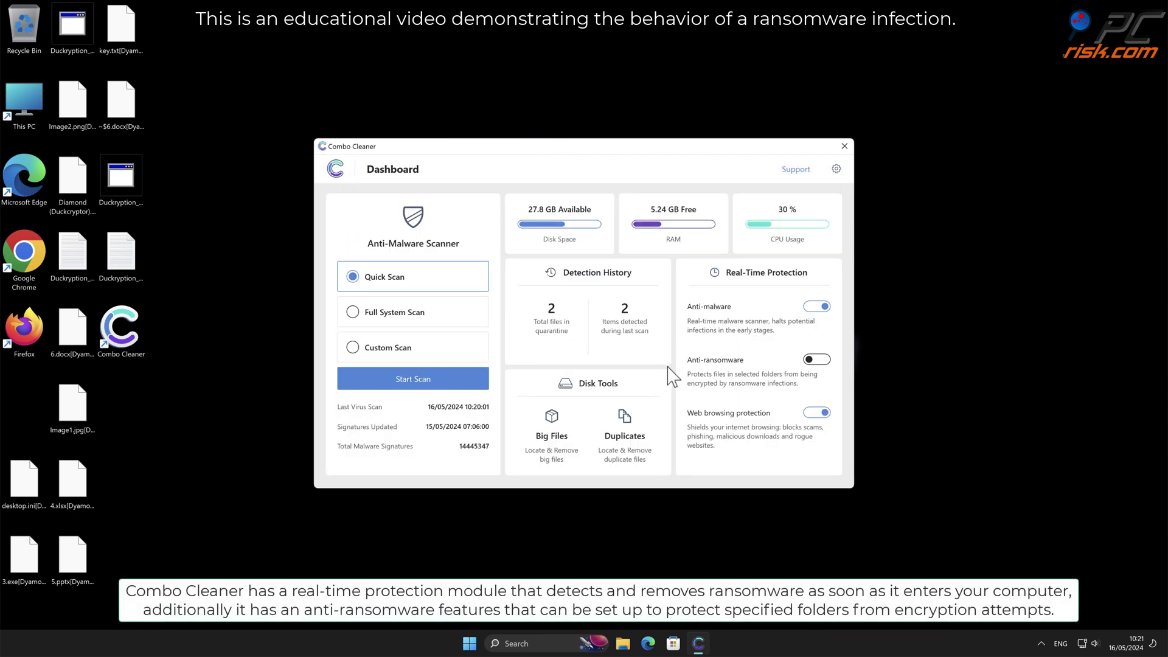
Step: Add C:\Users\user\Desktop to Combo Cleaner's anti-ransomware protected folders and return to the dashboard
{"action": "left_click", "coordinate": [815, 360]}
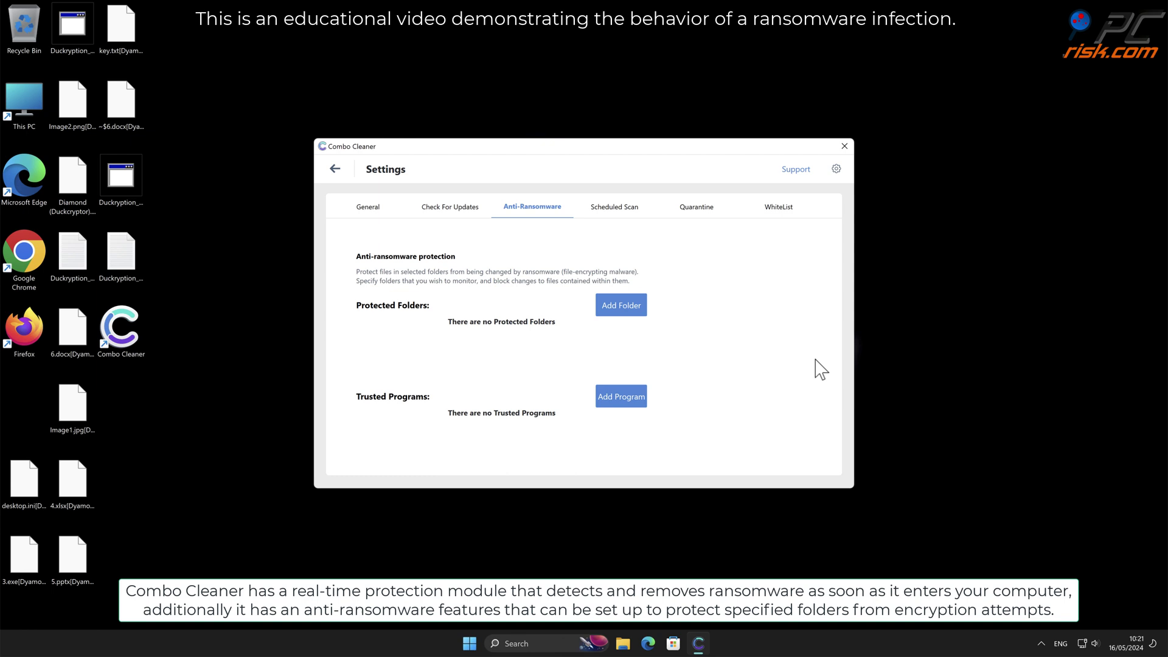
{"action": "left_click", "coordinate": [636, 307]}
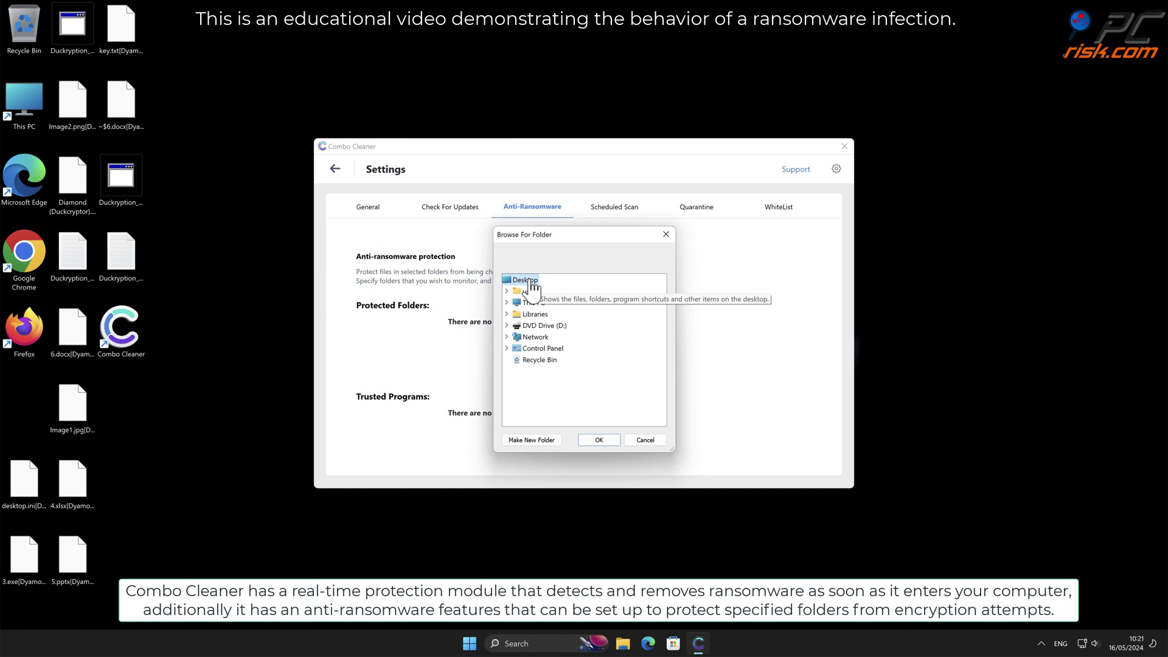
{"action": "left_click", "coordinate": [600, 439]}
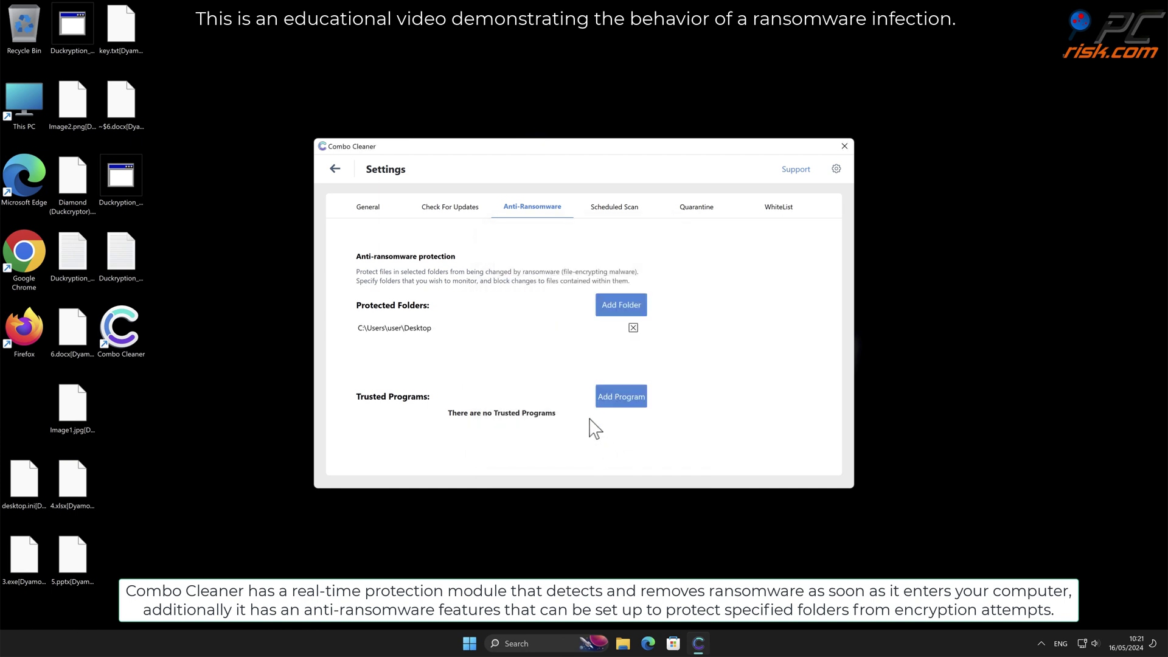
{"action": "left_click", "coordinate": [339, 172]}
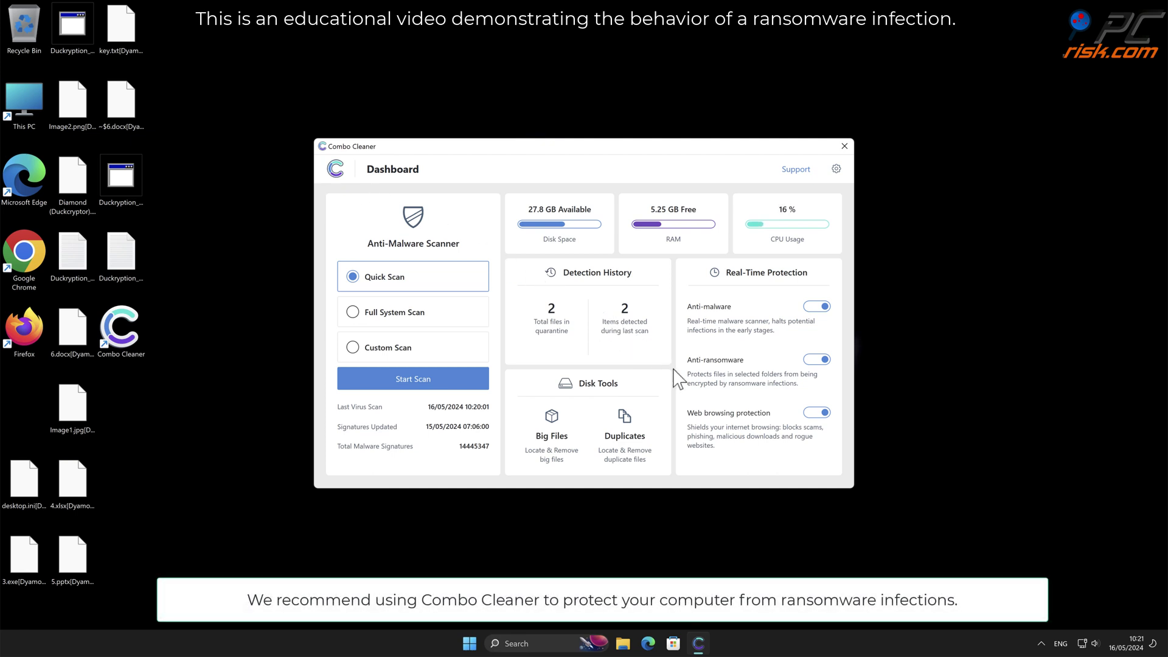
{"action": "left_click", "coordinate": [844, 147]}
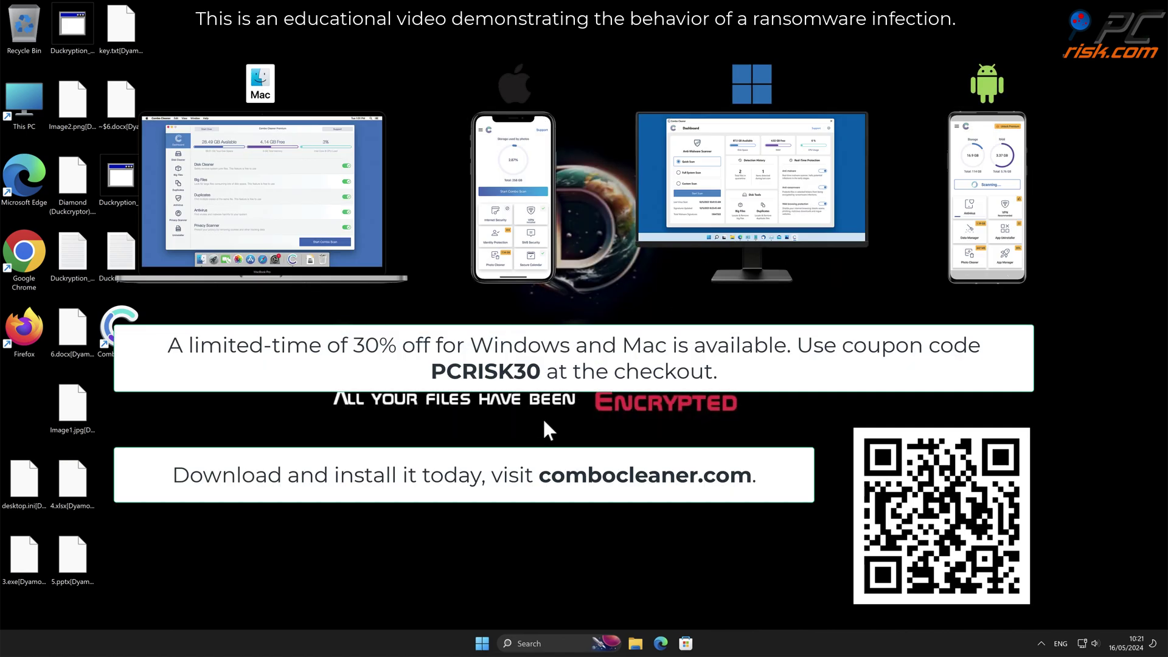